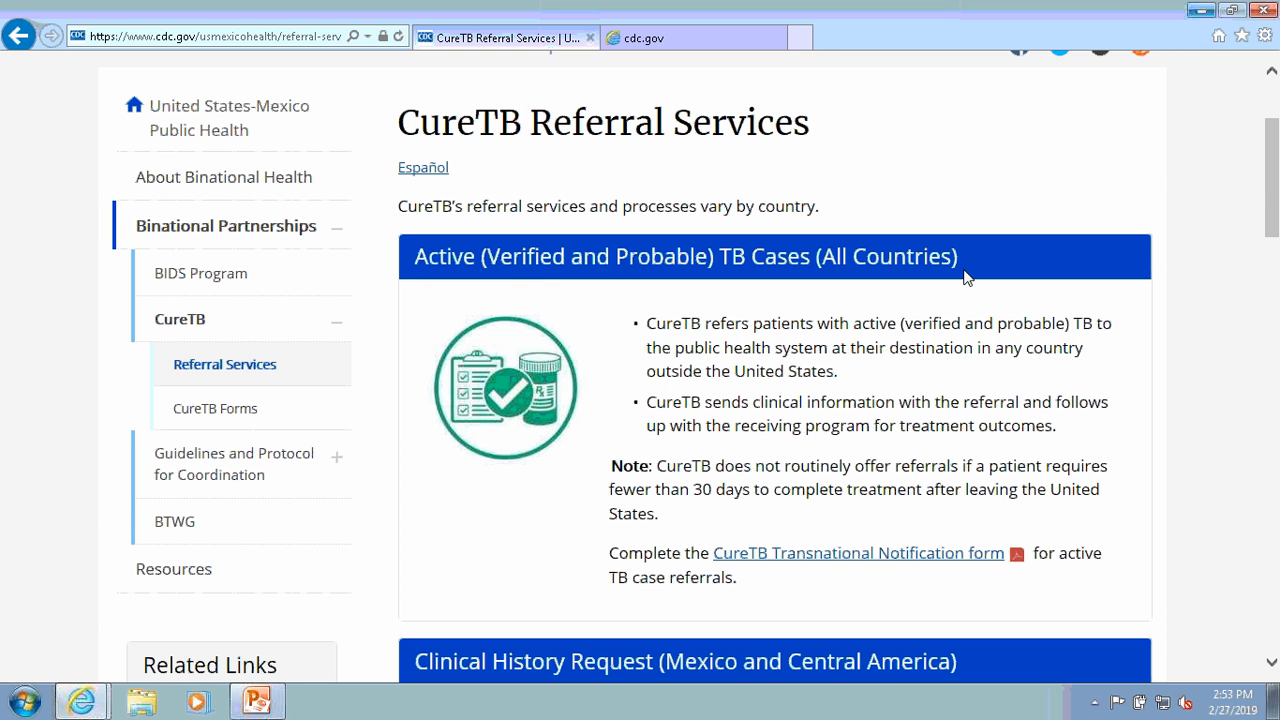
- Review the CureTB referral services by case type and the steps for active TB treatment referrals
drag(1270, 228, 1274, 320)
scroll(618, 167, up, 5)
scroll(618, 167, down, 5)
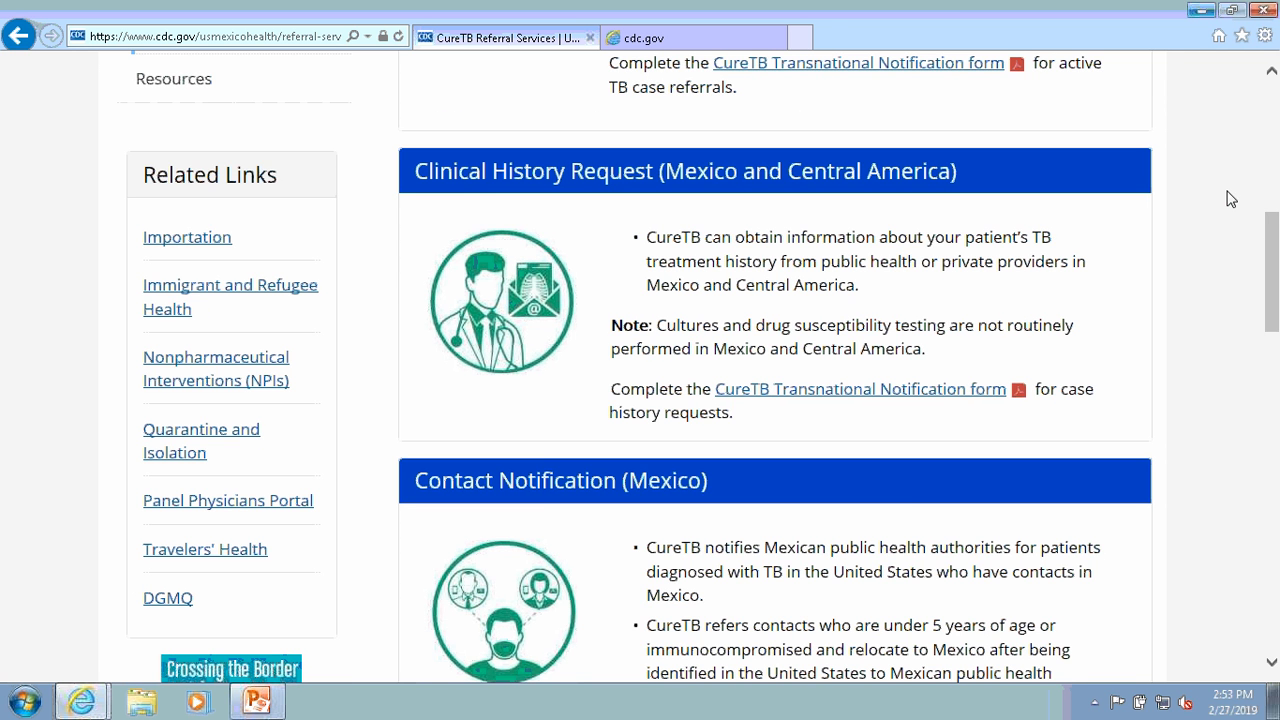
drag(1274, 232, 1276, 432)
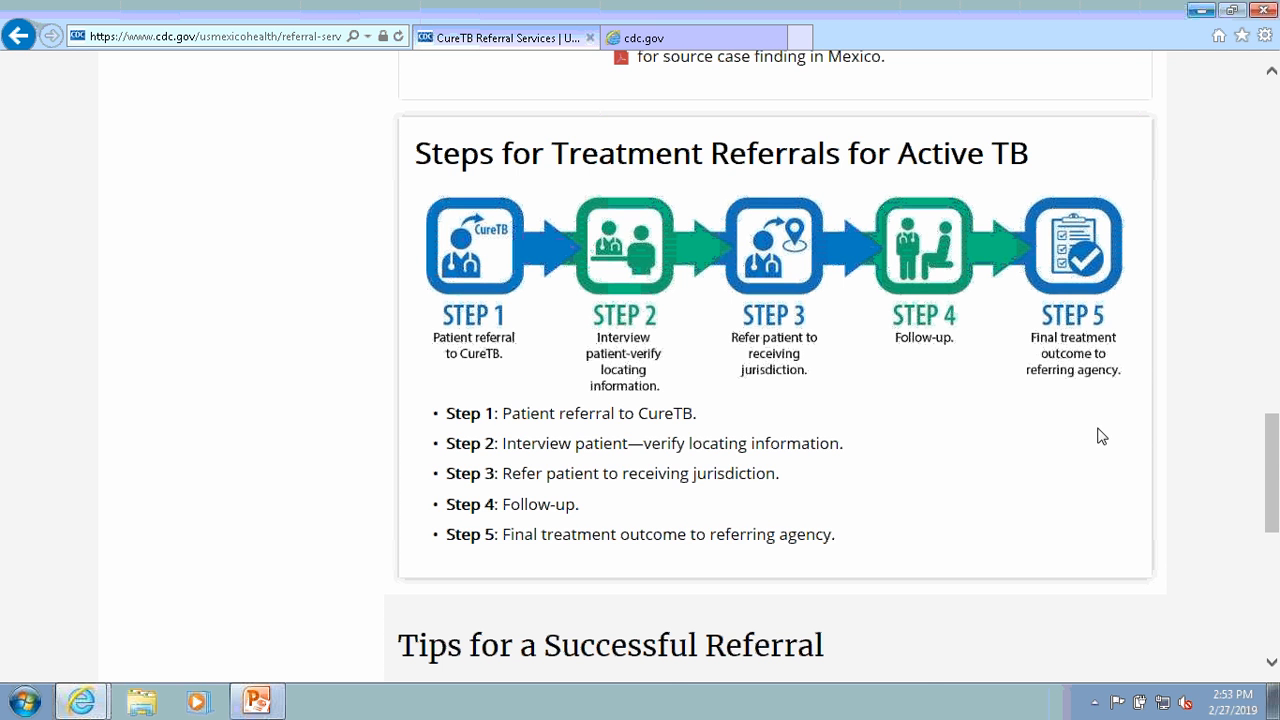
drag(1273, 457, 1260, 190)
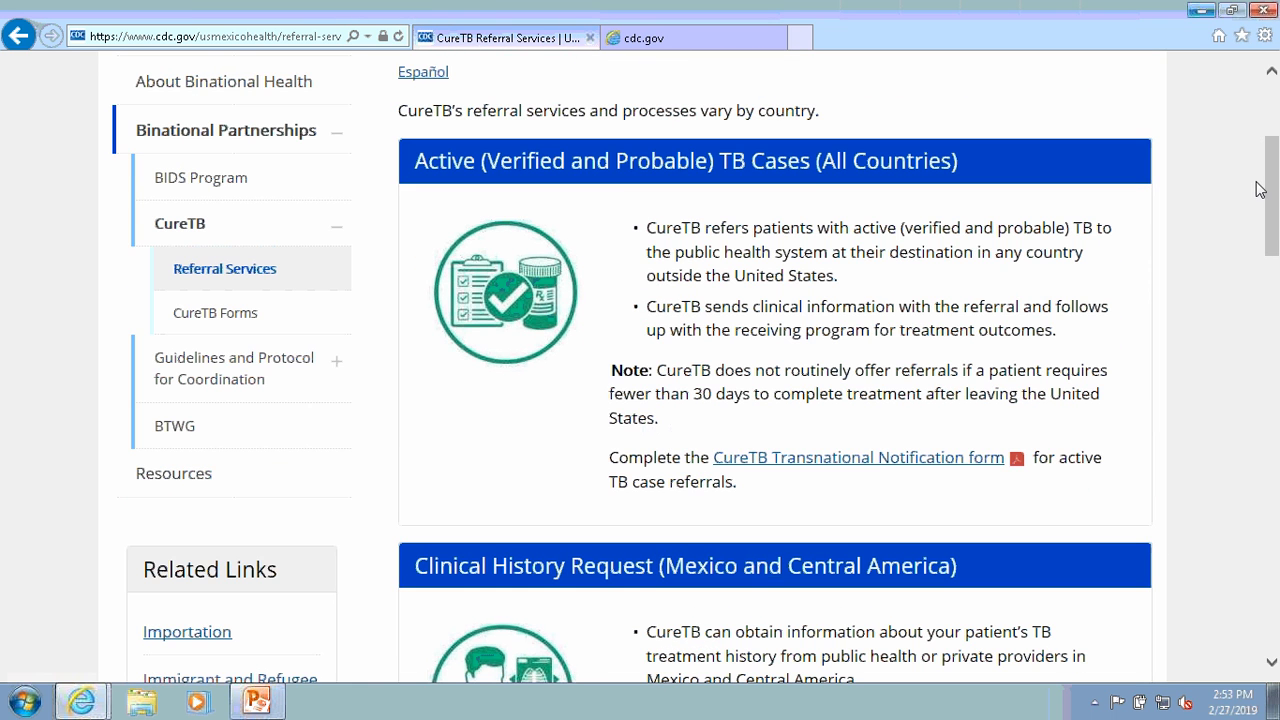
- View the CureTB Transnational Notification form linked for active TB case referrals, and close it
click(858, 457)
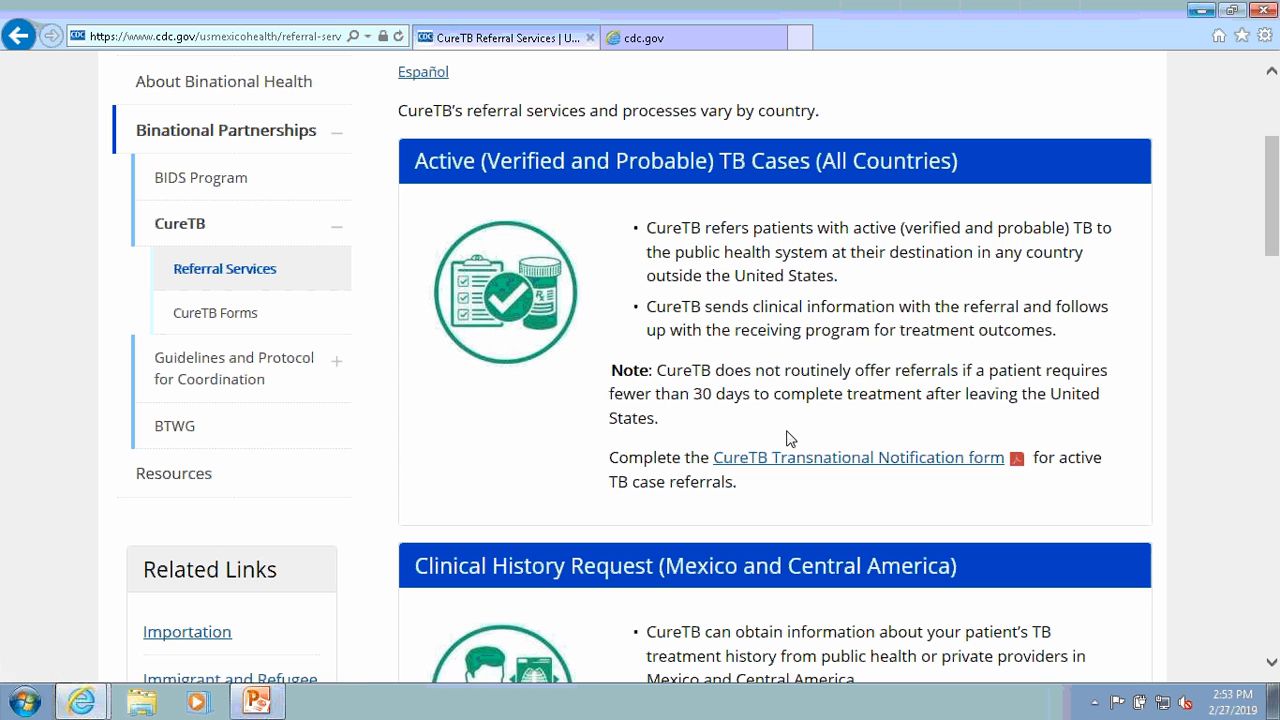
click(643, 45)
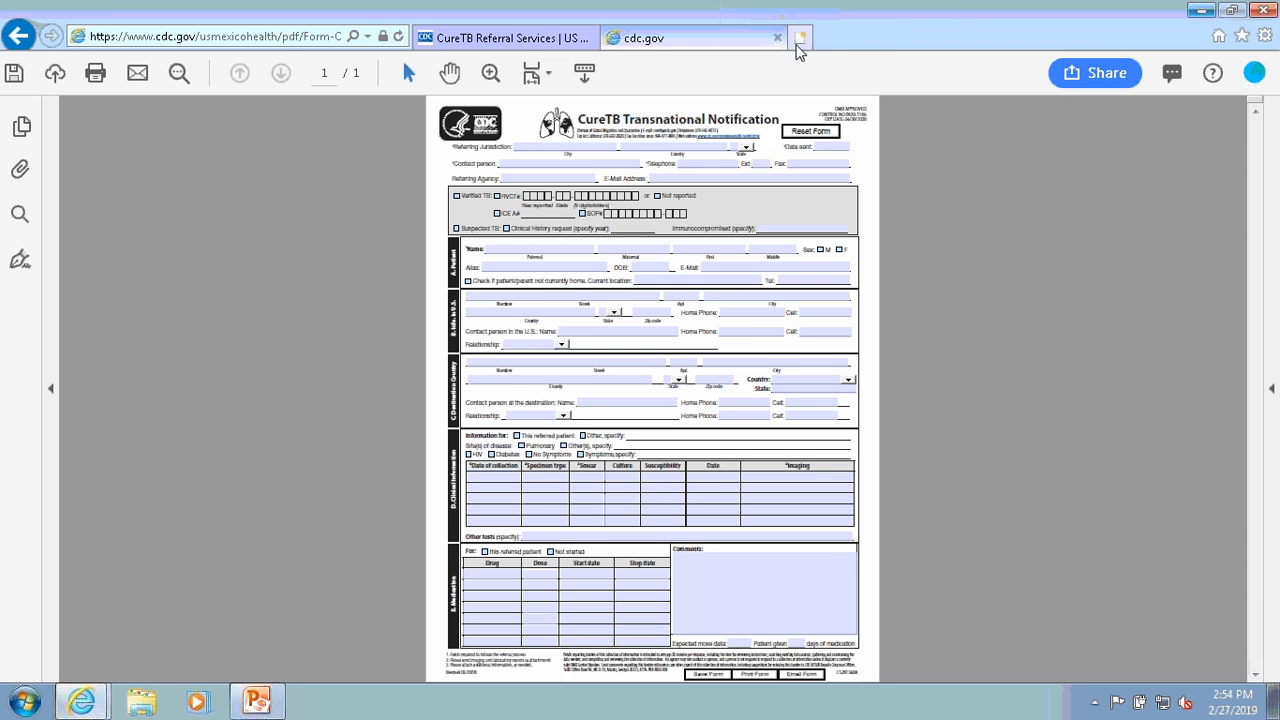
click(777, 38)
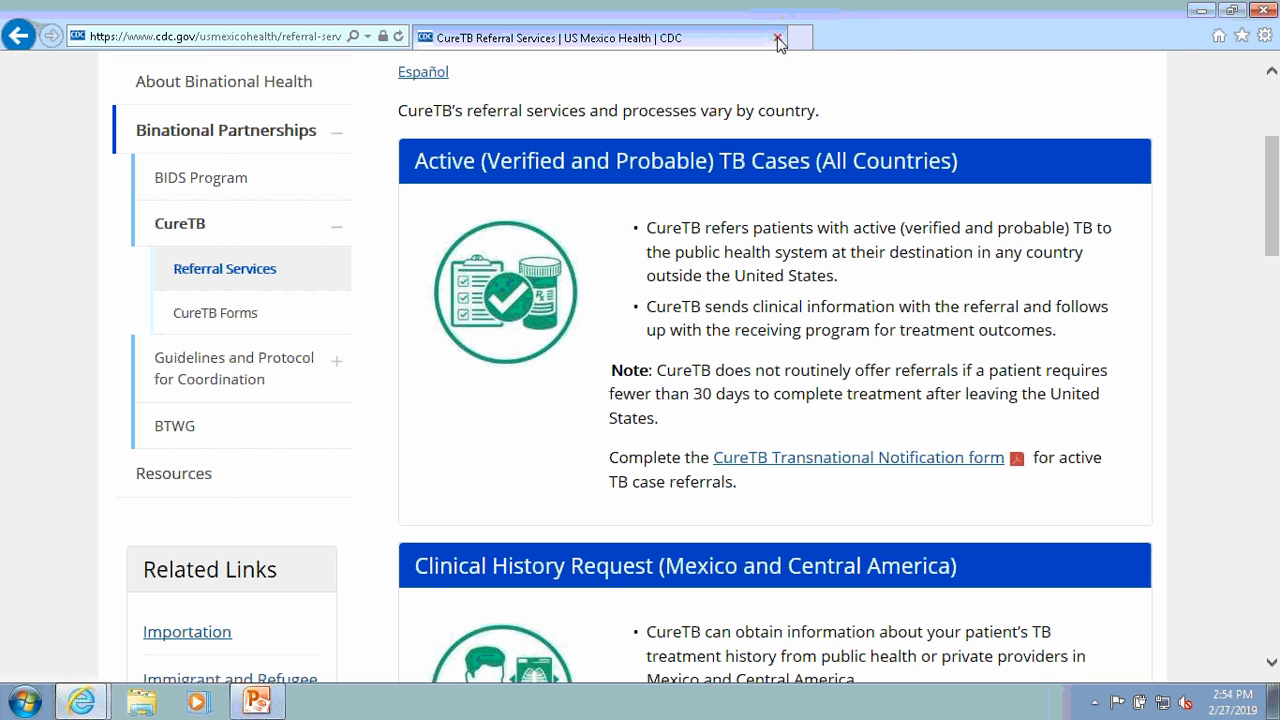
- Minimize the browser and PowerPoint windows and open the CureTB form PDF saved on the desktop
click(1203, 12)
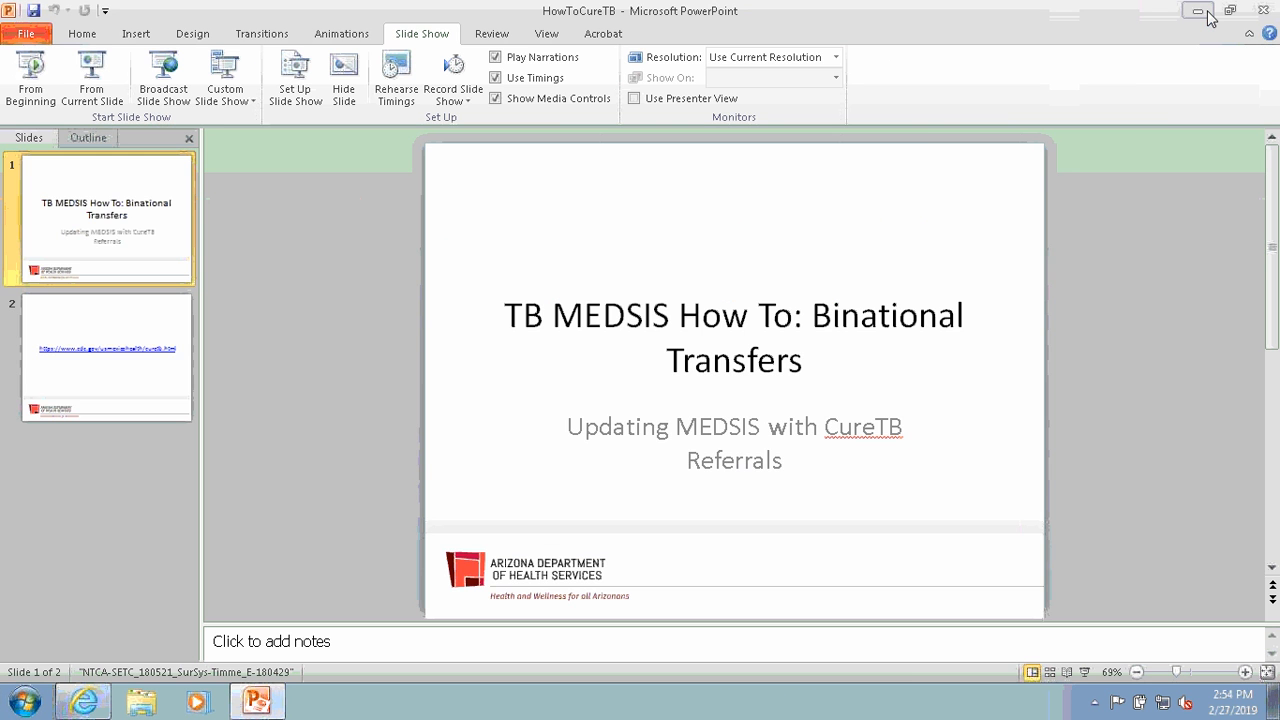
click(1203, 12)
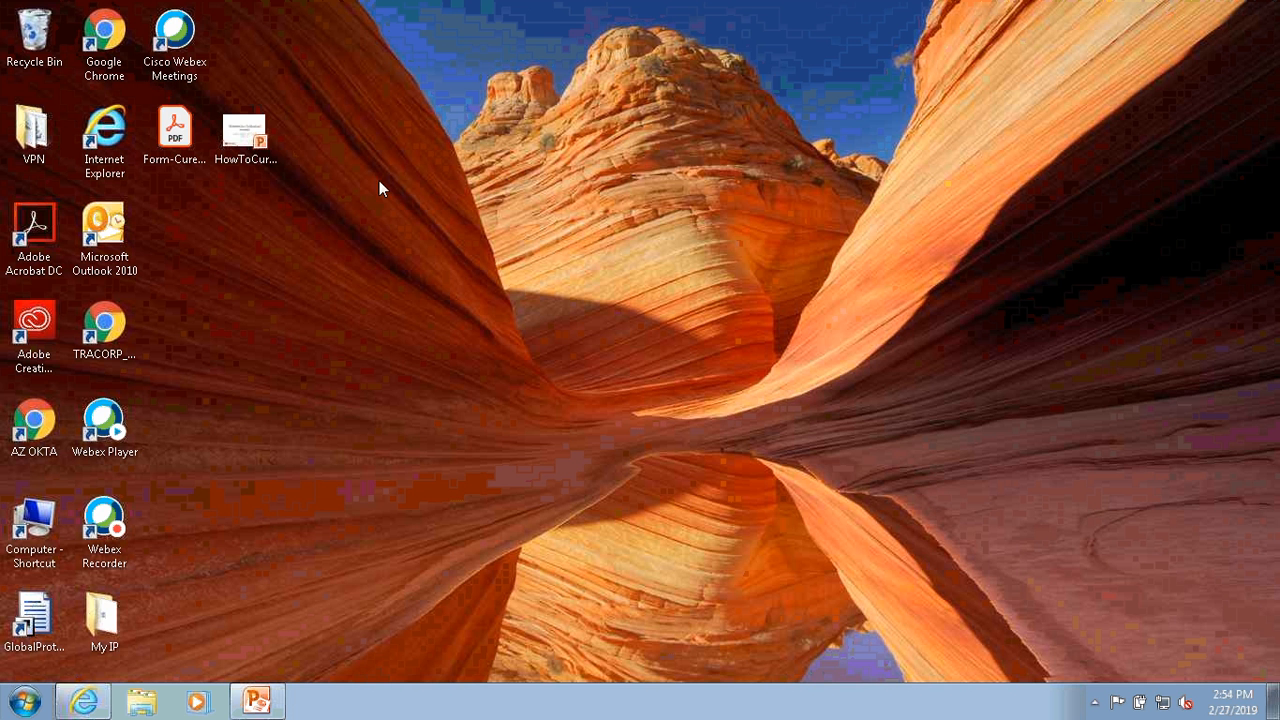
click(176, 157)
double_click(176, 157)
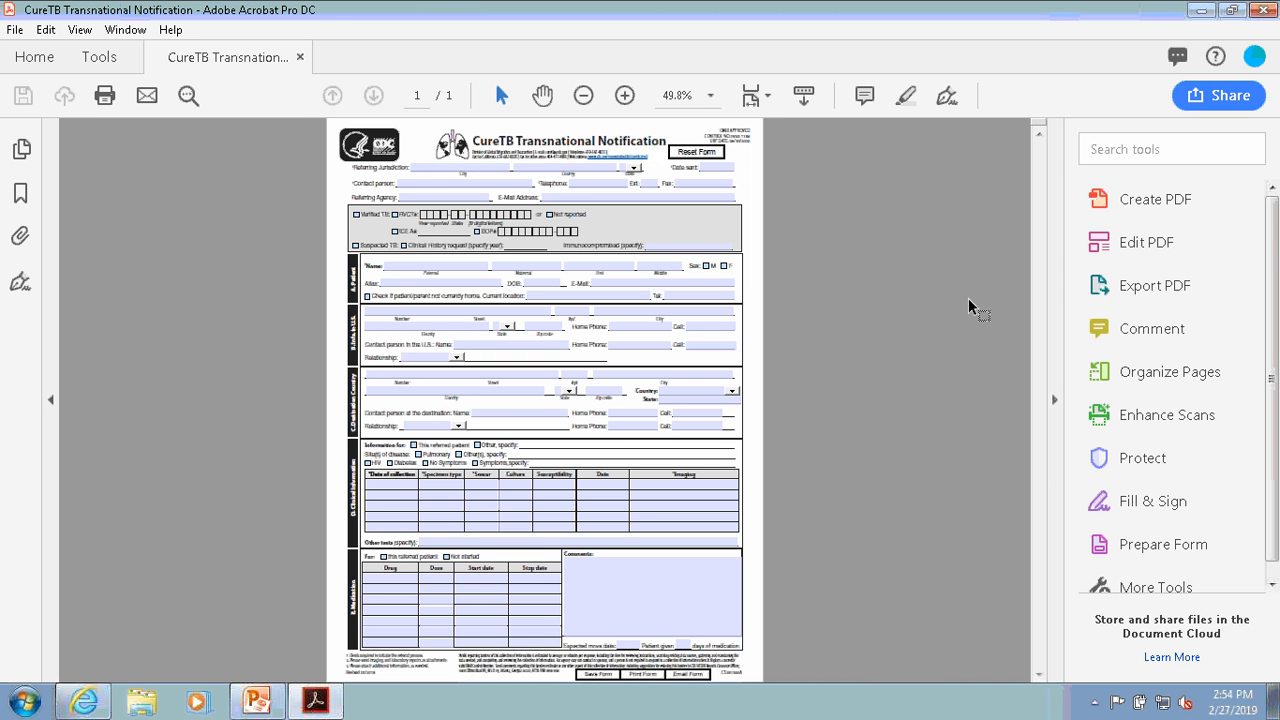
- Enlarge the CureTB form to 111% and examine its referring jurisdiction, patient, U.S. information, destination country and clinical fields
click(625, 95)
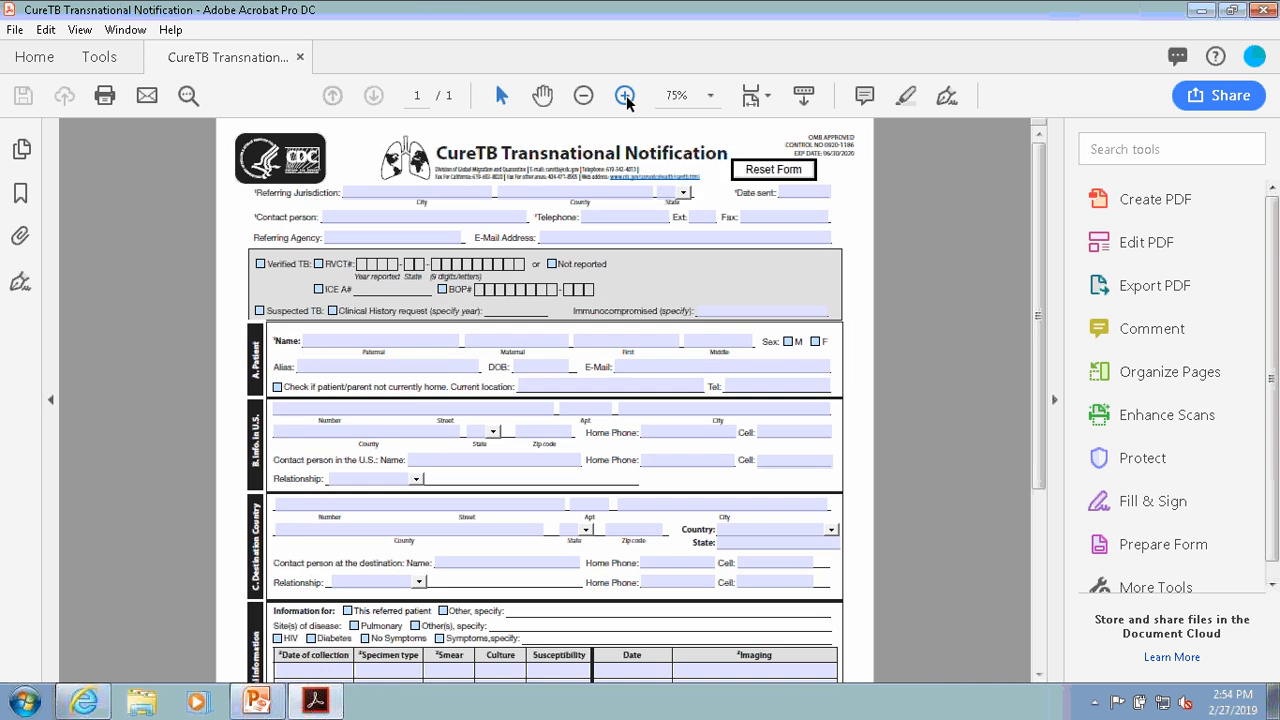
click(625, 95)
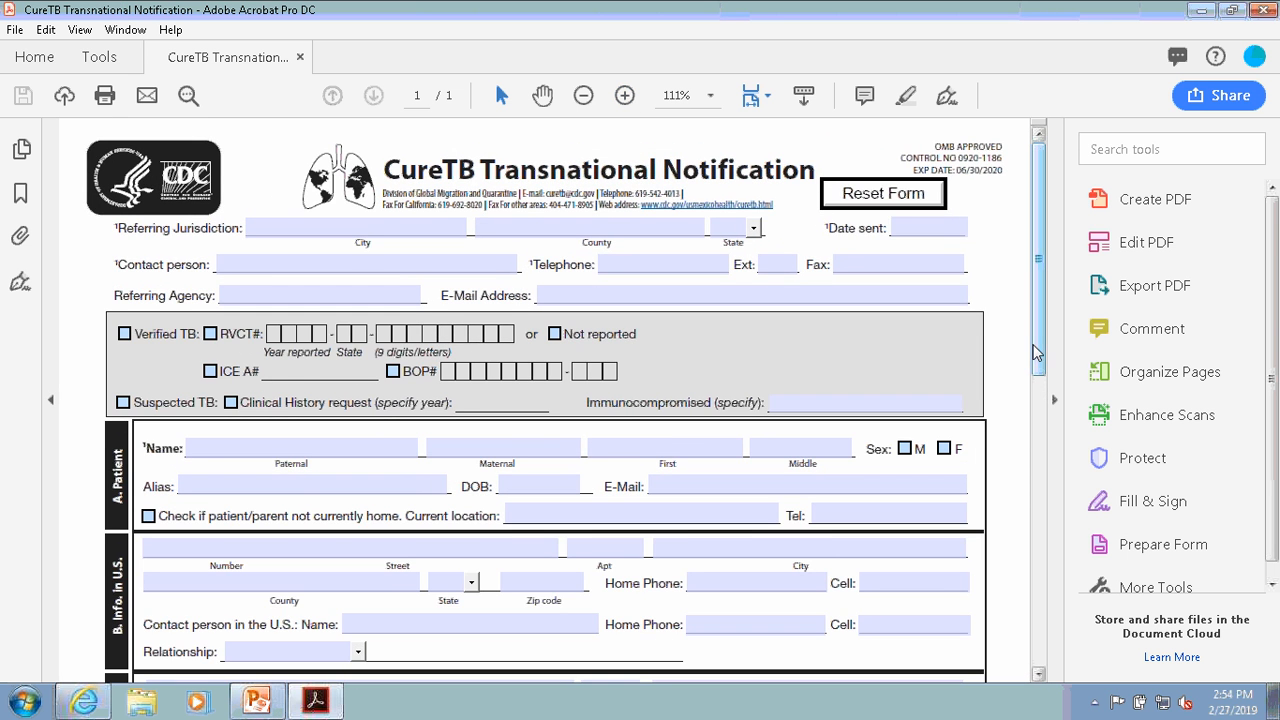
drag(1035, 352, 1057, 430)
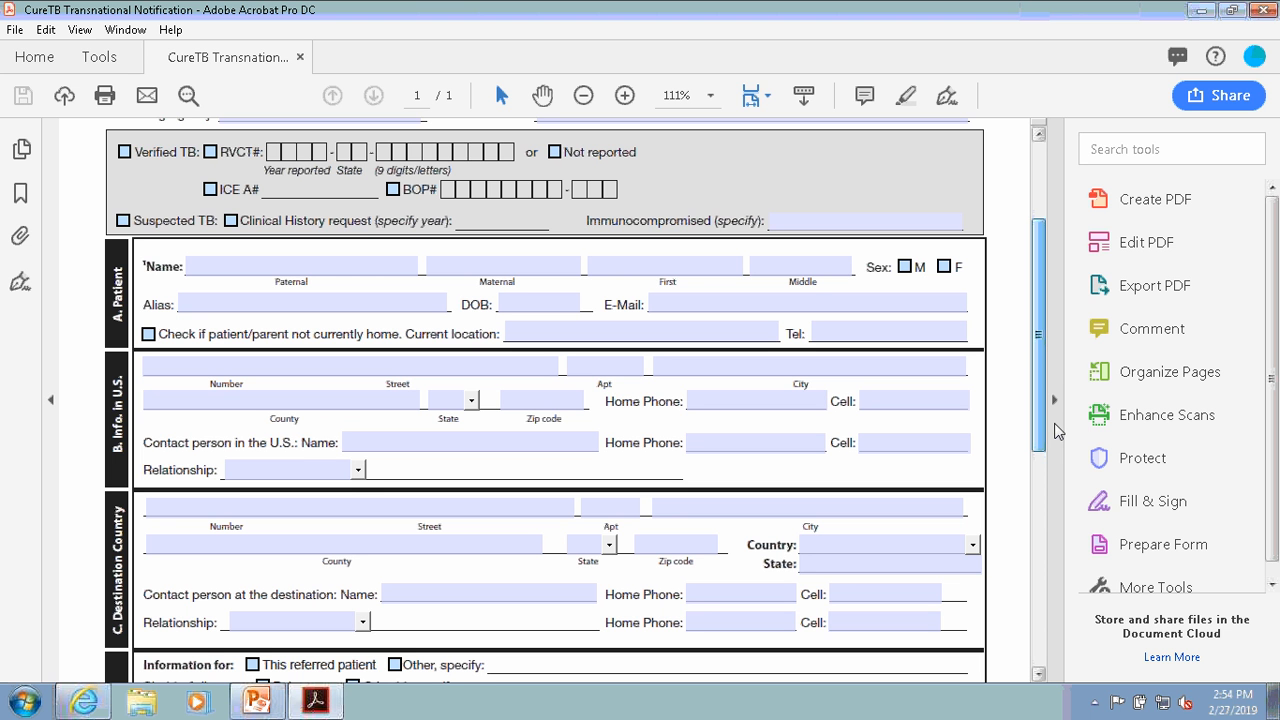
drag(1058, 430, 1050, 622)
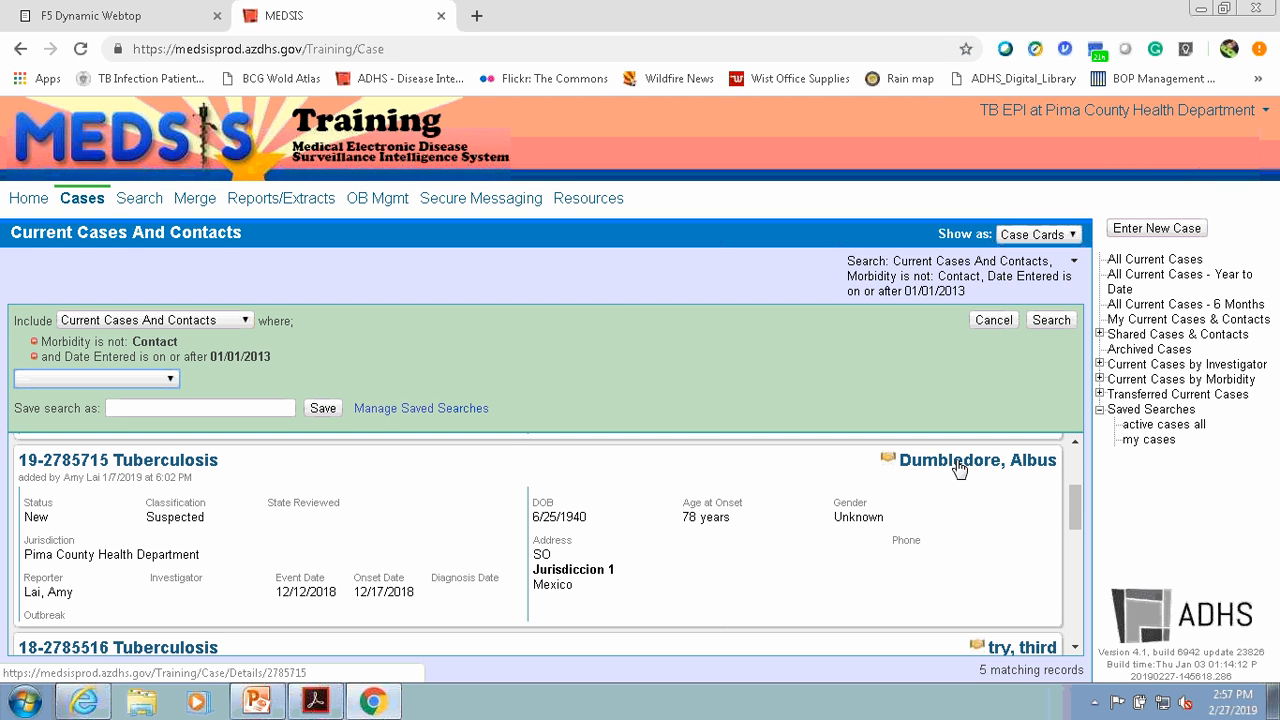
- Open the suspected tuberculosis case with the Mexico address in MEDSIS and go to its jurisdiction records
click(959, 467)
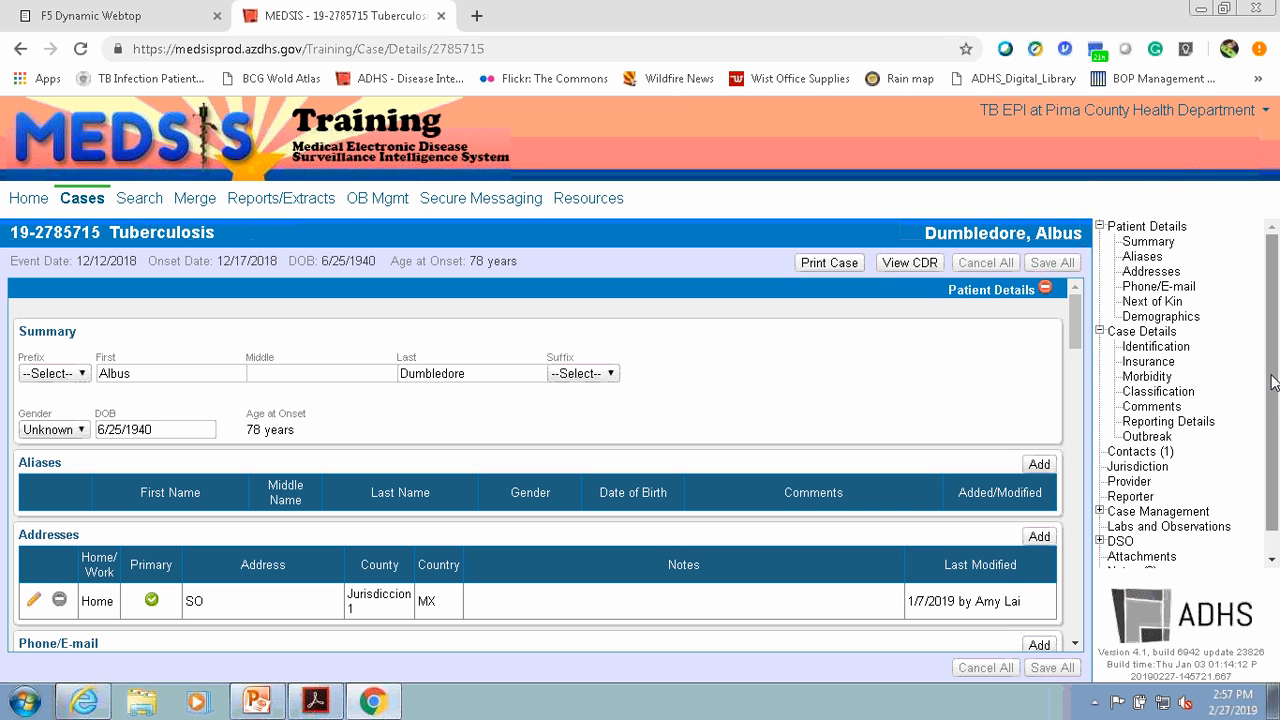
drag(1273, 382, 1279, 490)
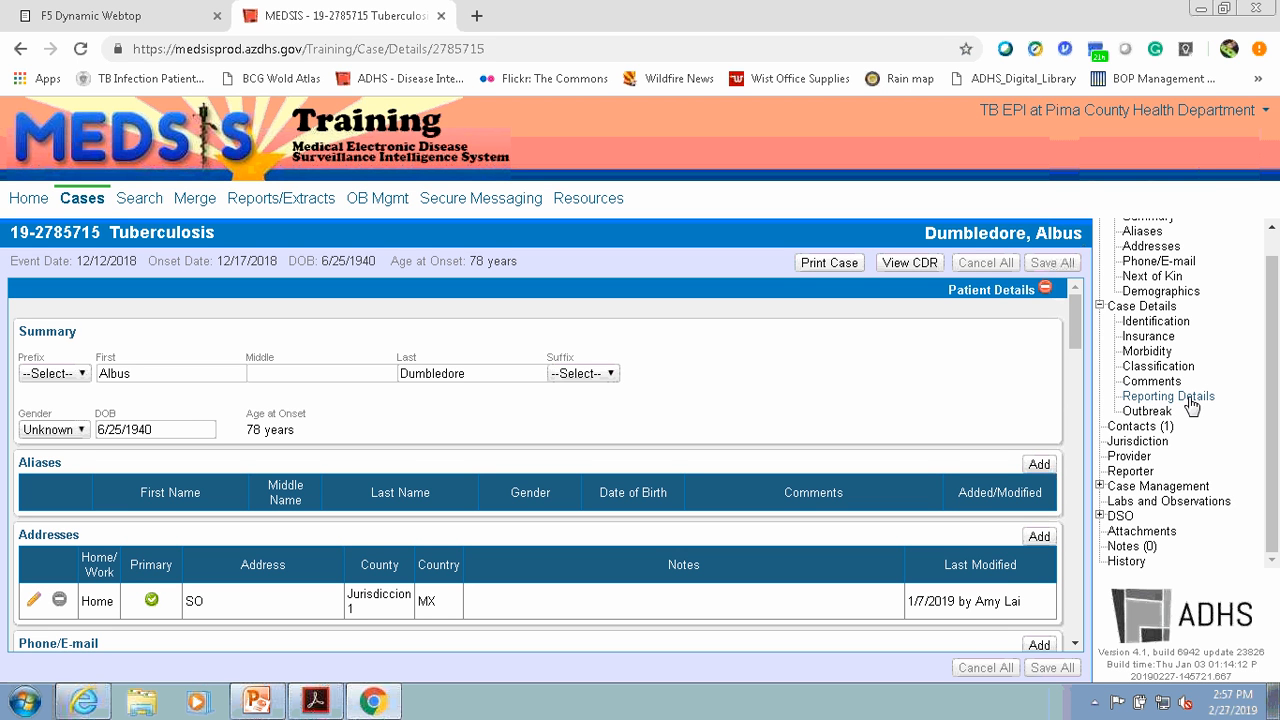
click(1142, 443)
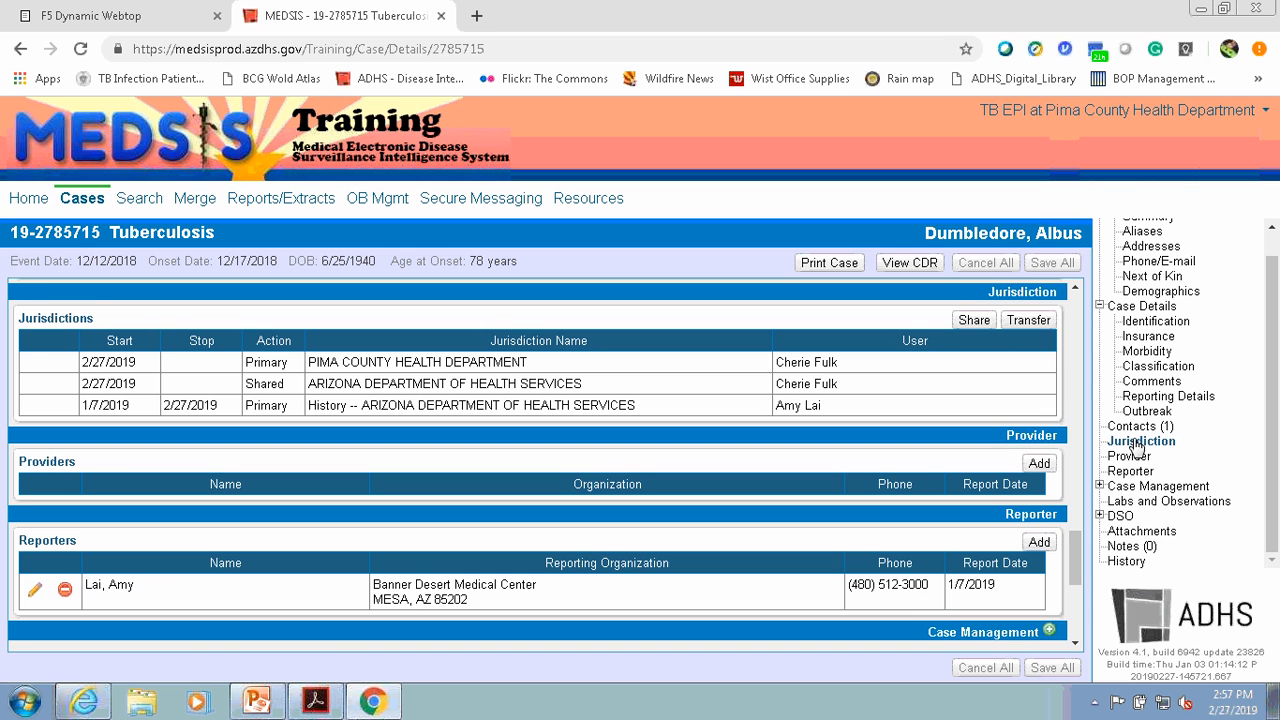
- Share the case with the CURETB jurisdiction and confirm the sharing
click(975, 321)
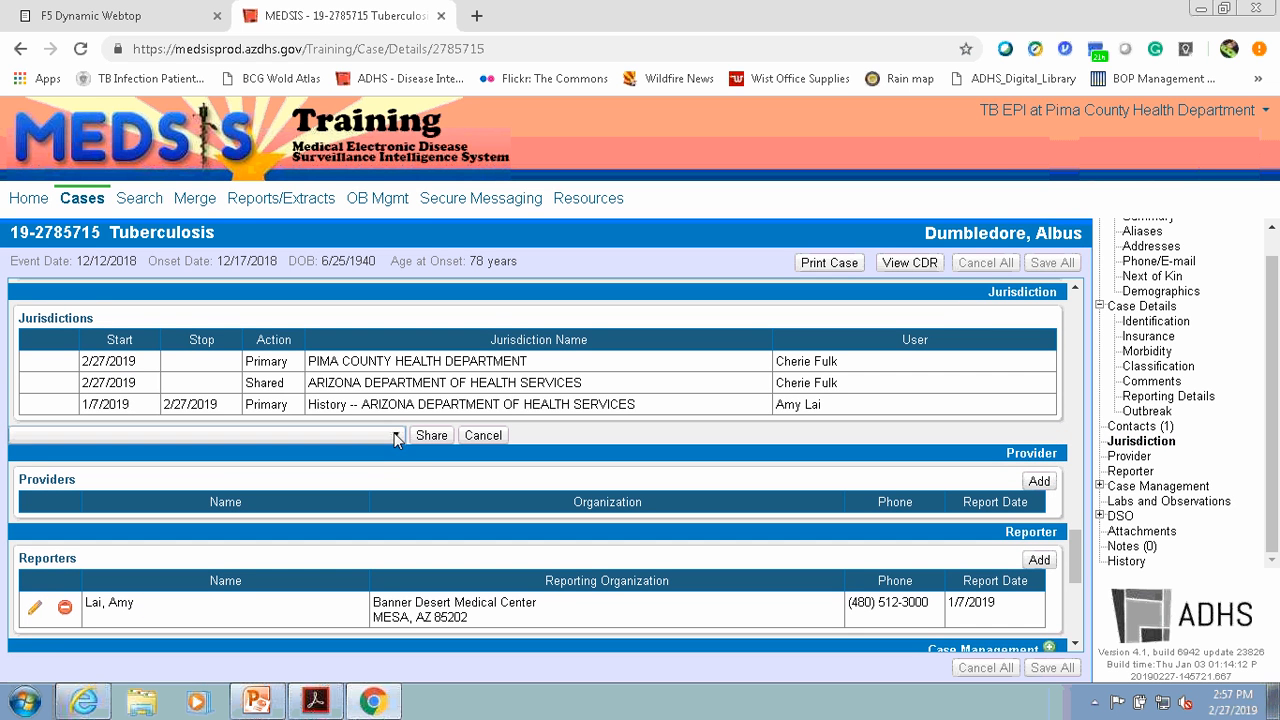
click(396, 436)
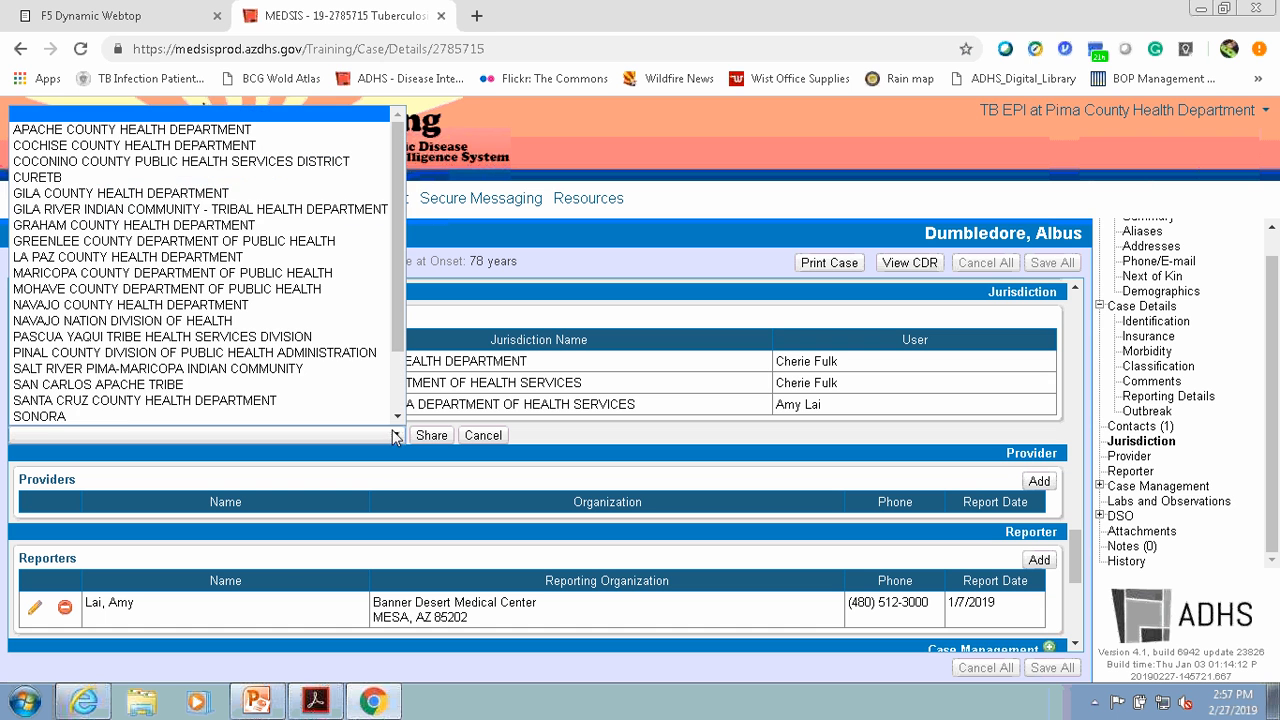
click(306, 179)
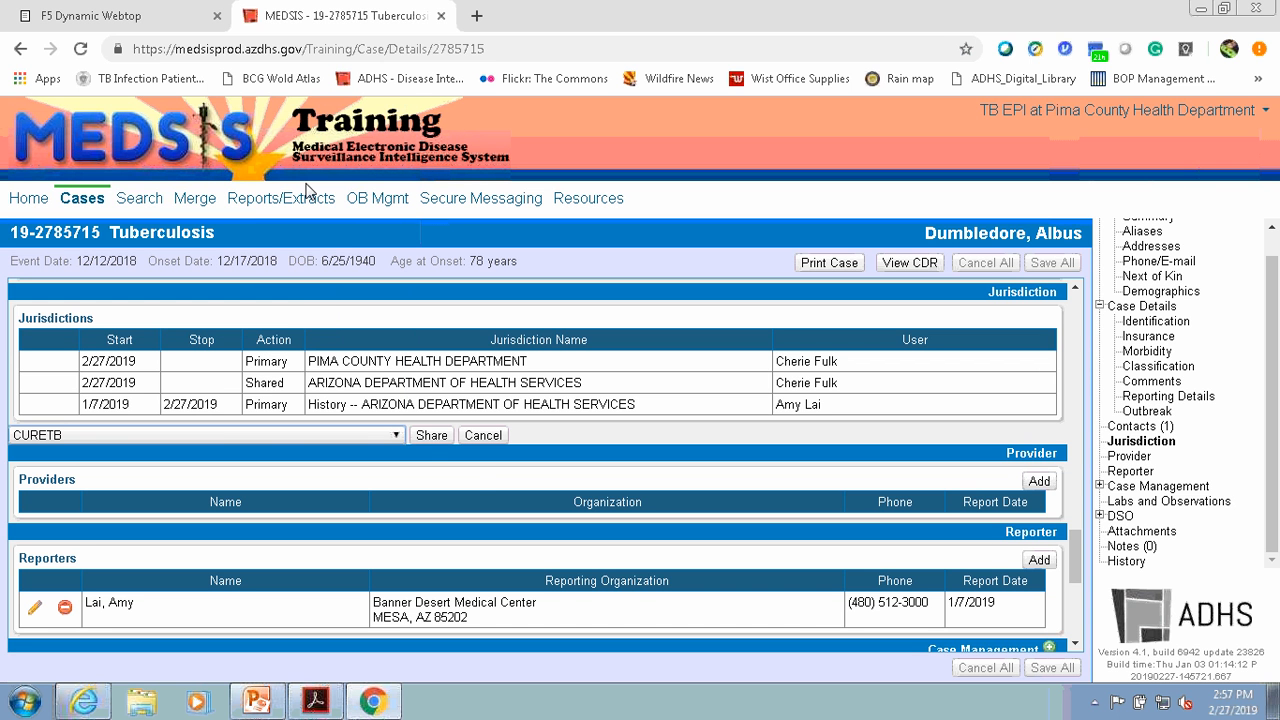
click(431, 440)
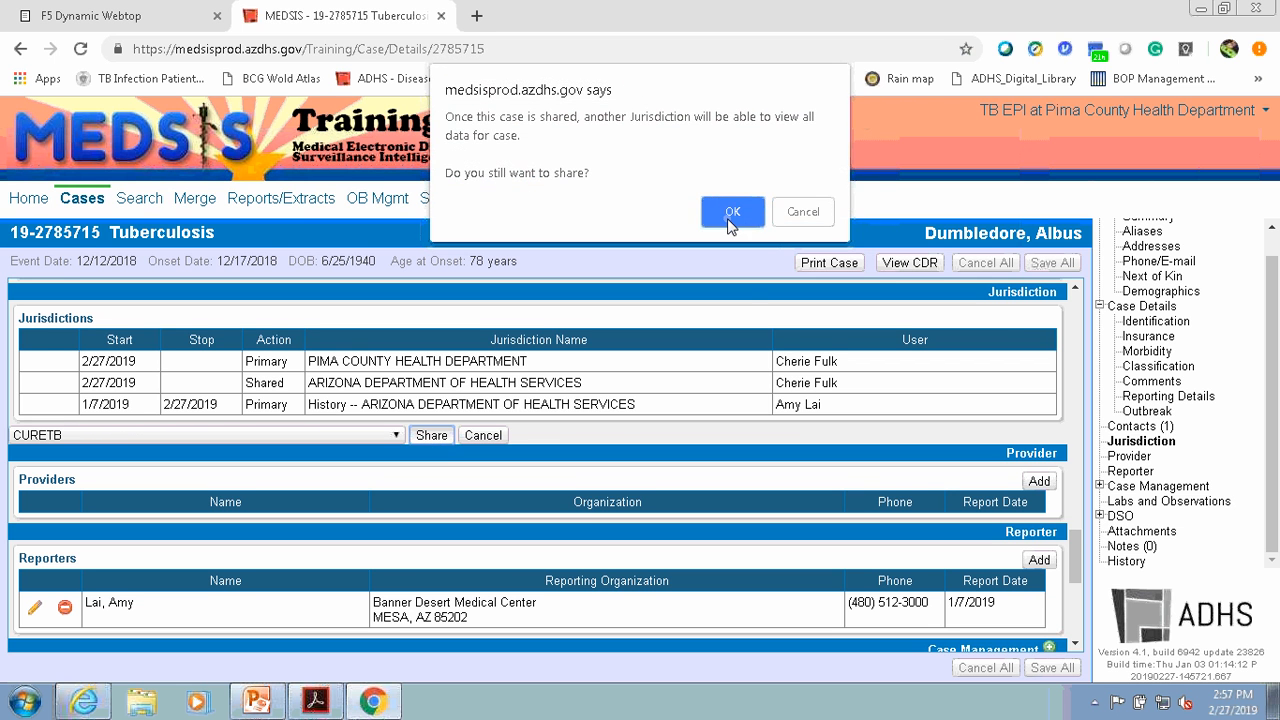
click(731, 220)
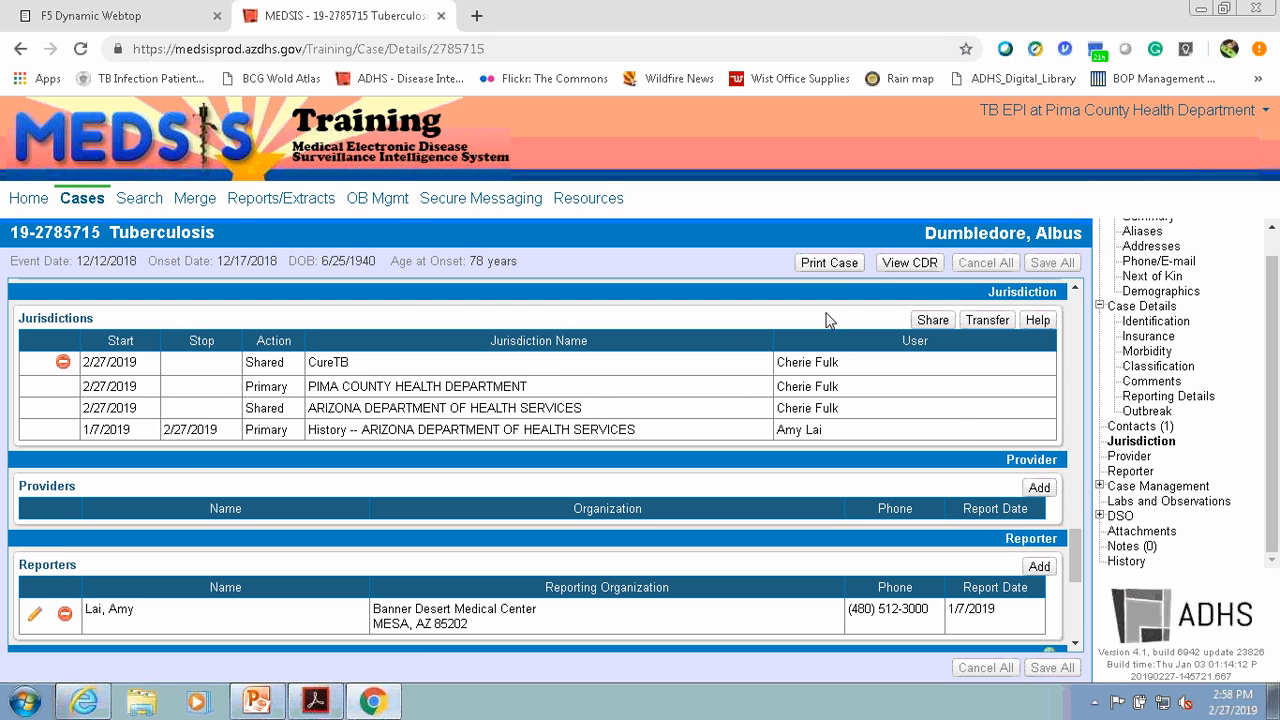
- Start a new attachment on the case and choose the file Form-CureTBTransnational.pdf as miscellaneous content
click(1166, 532)
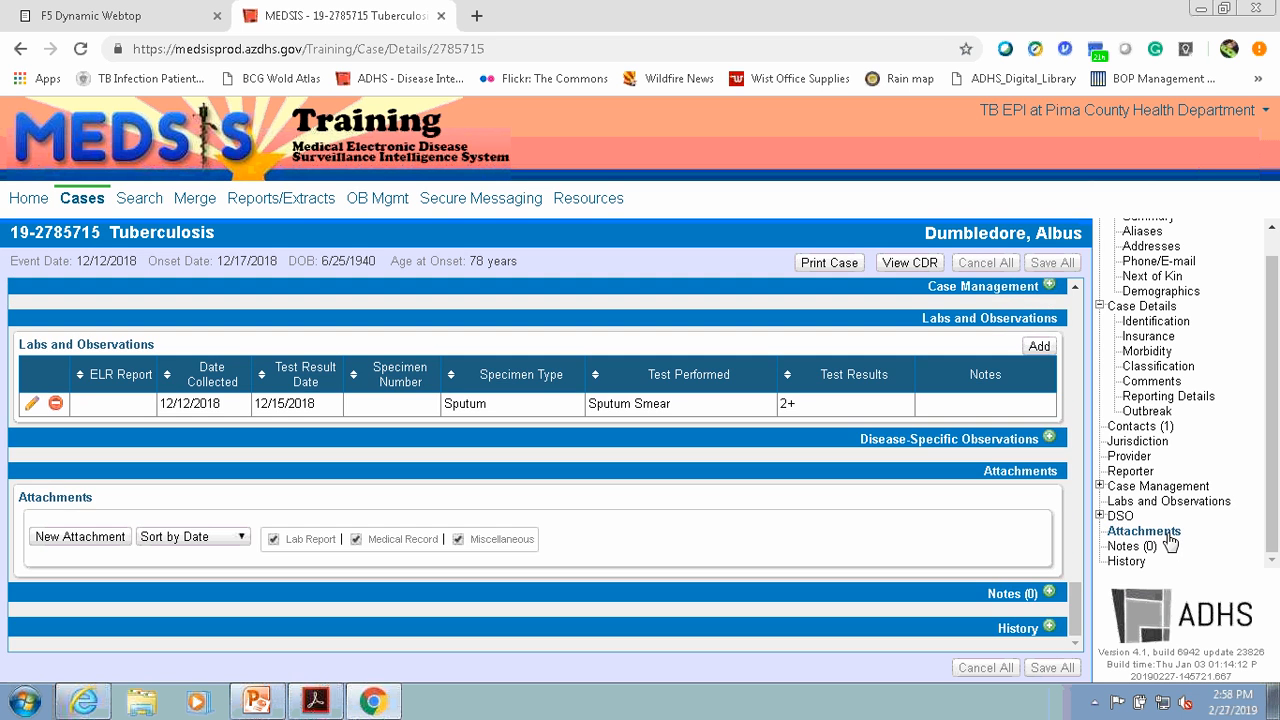
click(1135, 551)
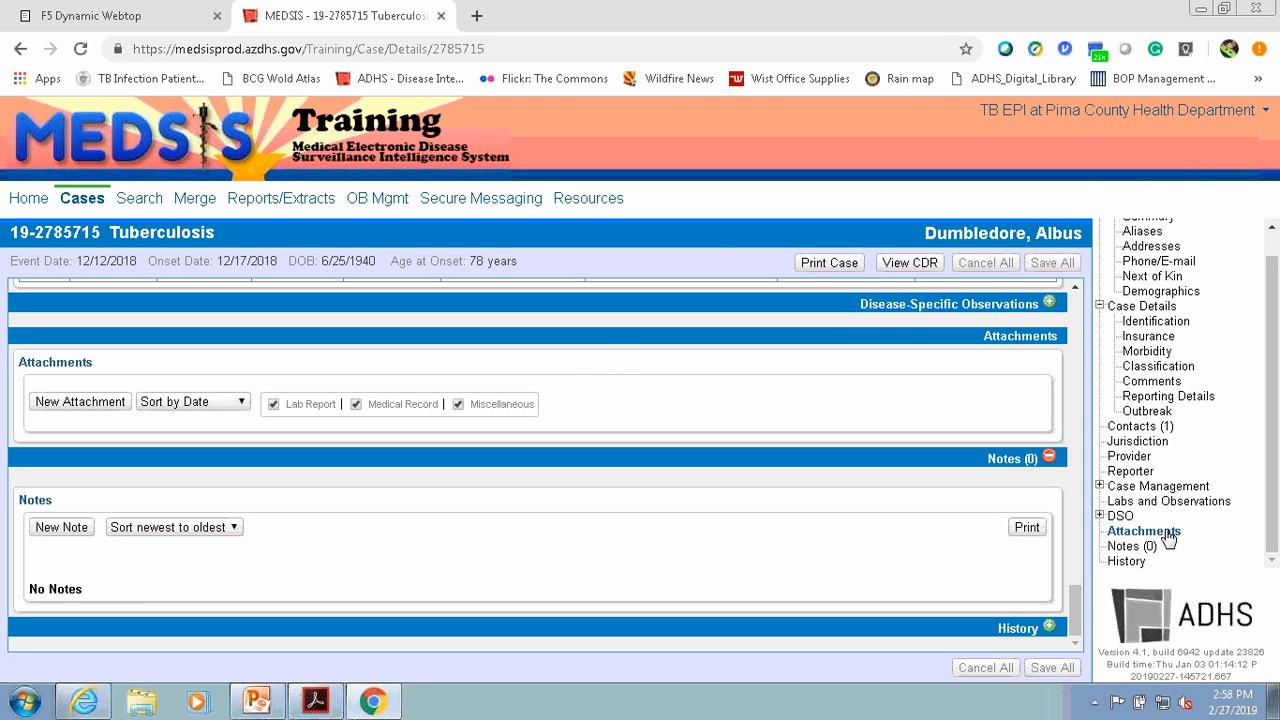
click(1166, 533)
click(71, 404)
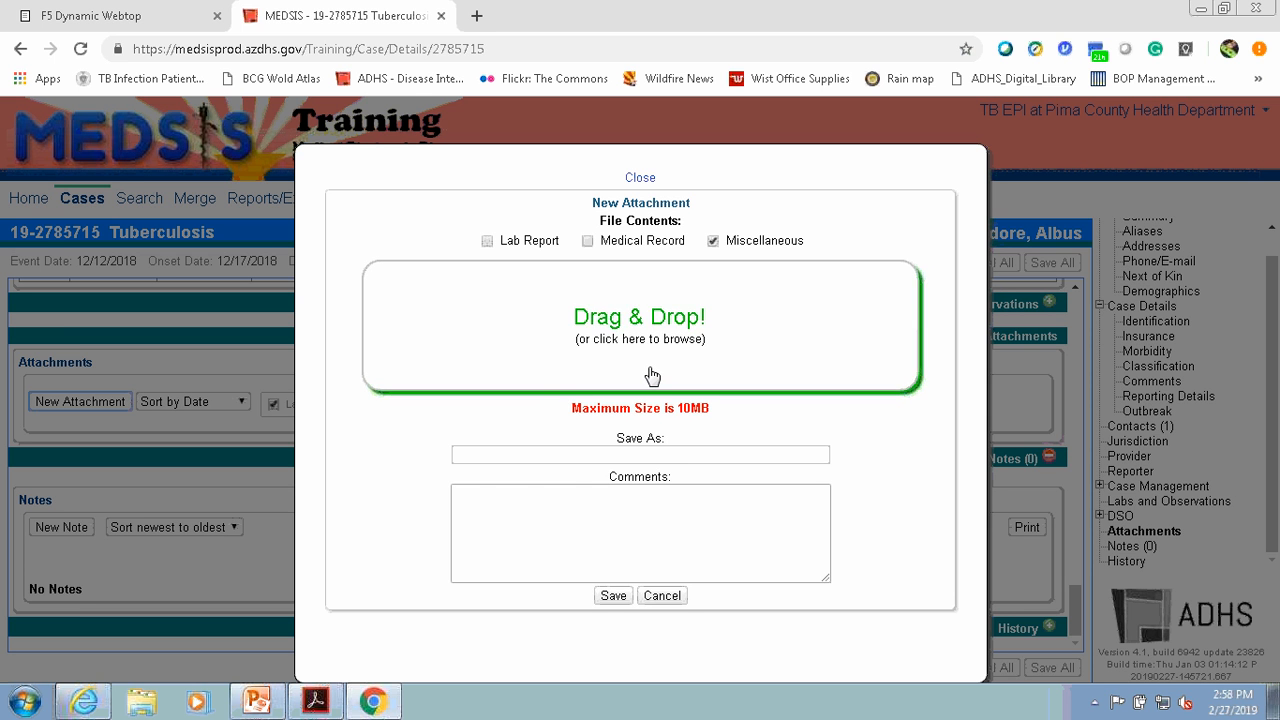
click(651, 375)
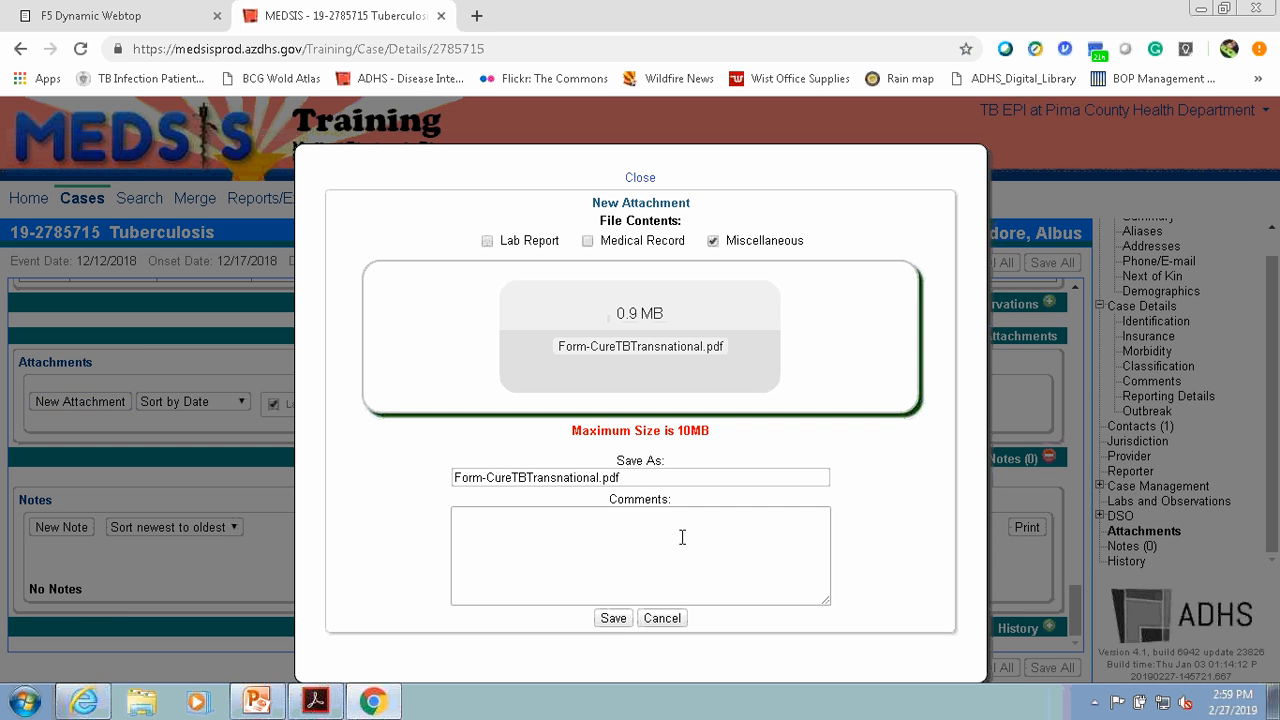
- Add the comment "faxed to cureTB" to the attachment and save it
click(647, 520)
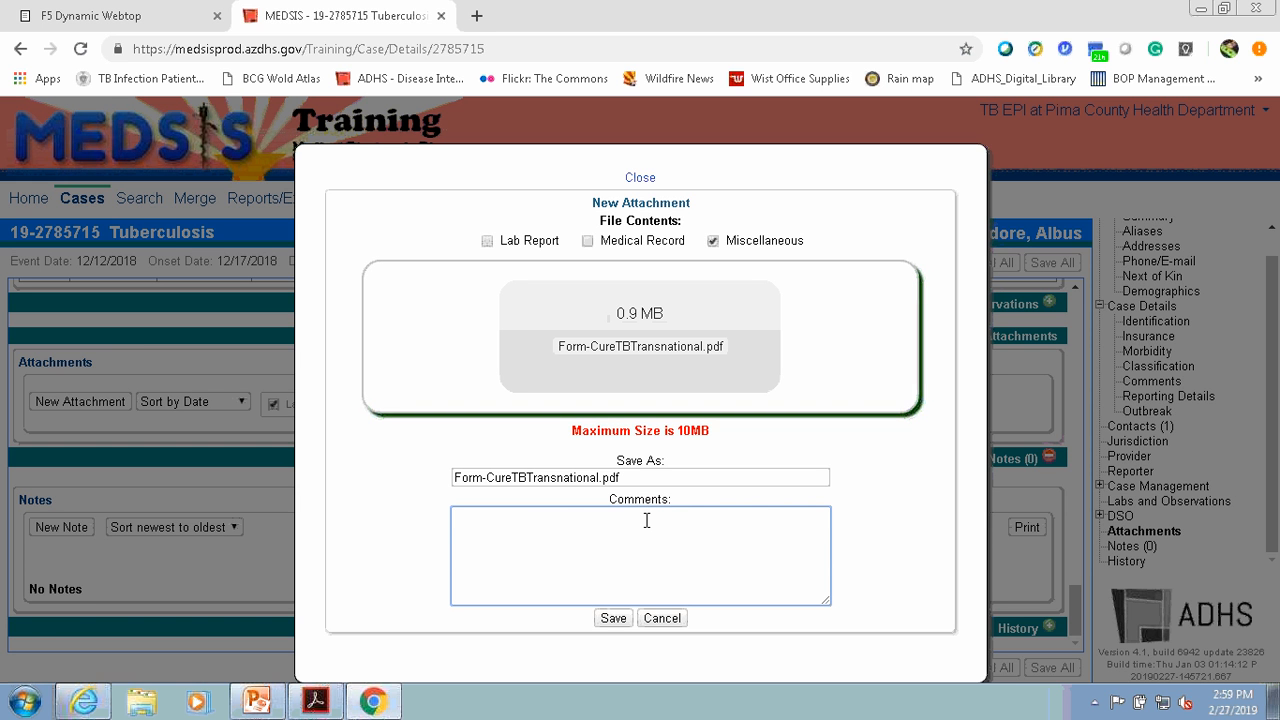
text(faxed to cureTB)
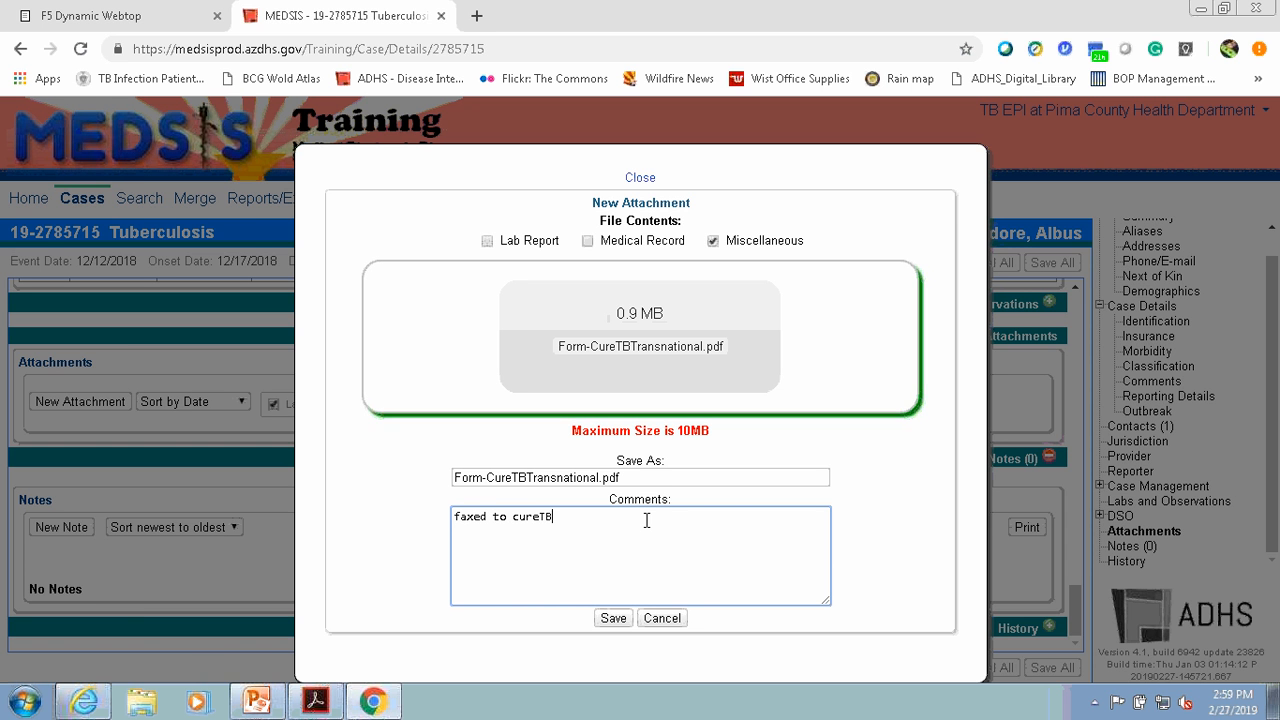
click(613, 619)
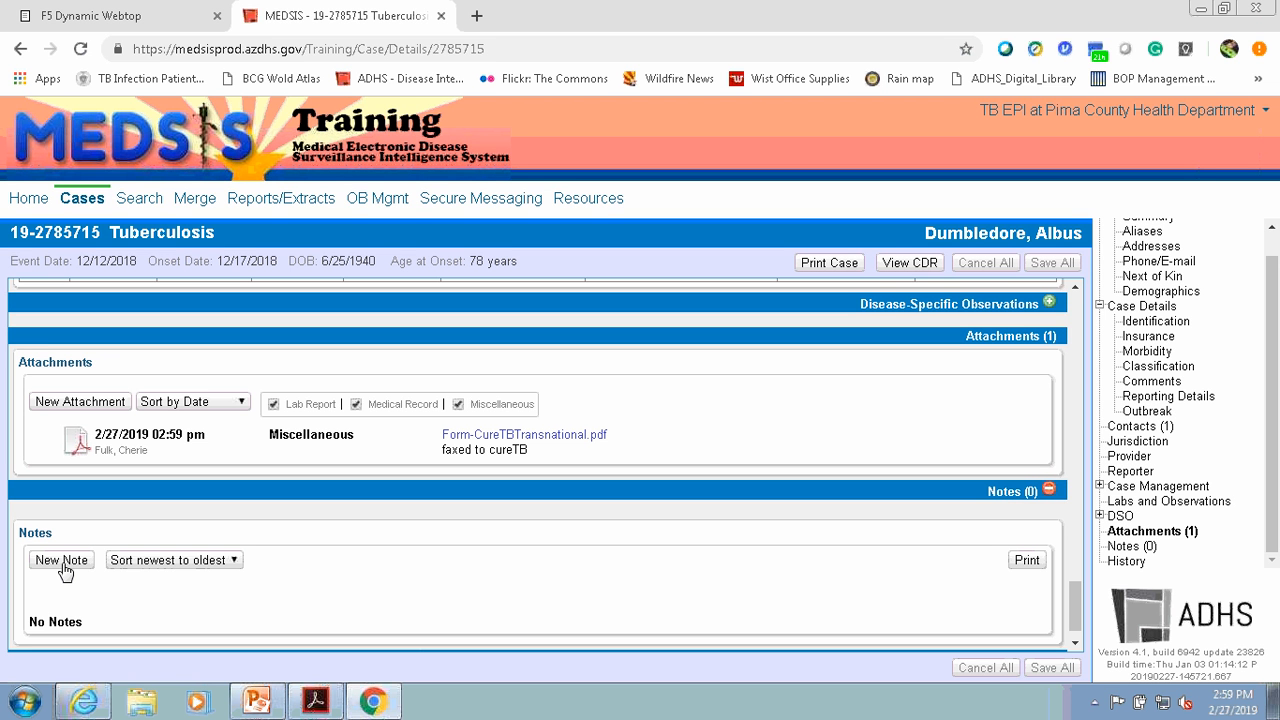
- Set the Binational field in the case classification to Mexico and save the classification
click(1158, 366)
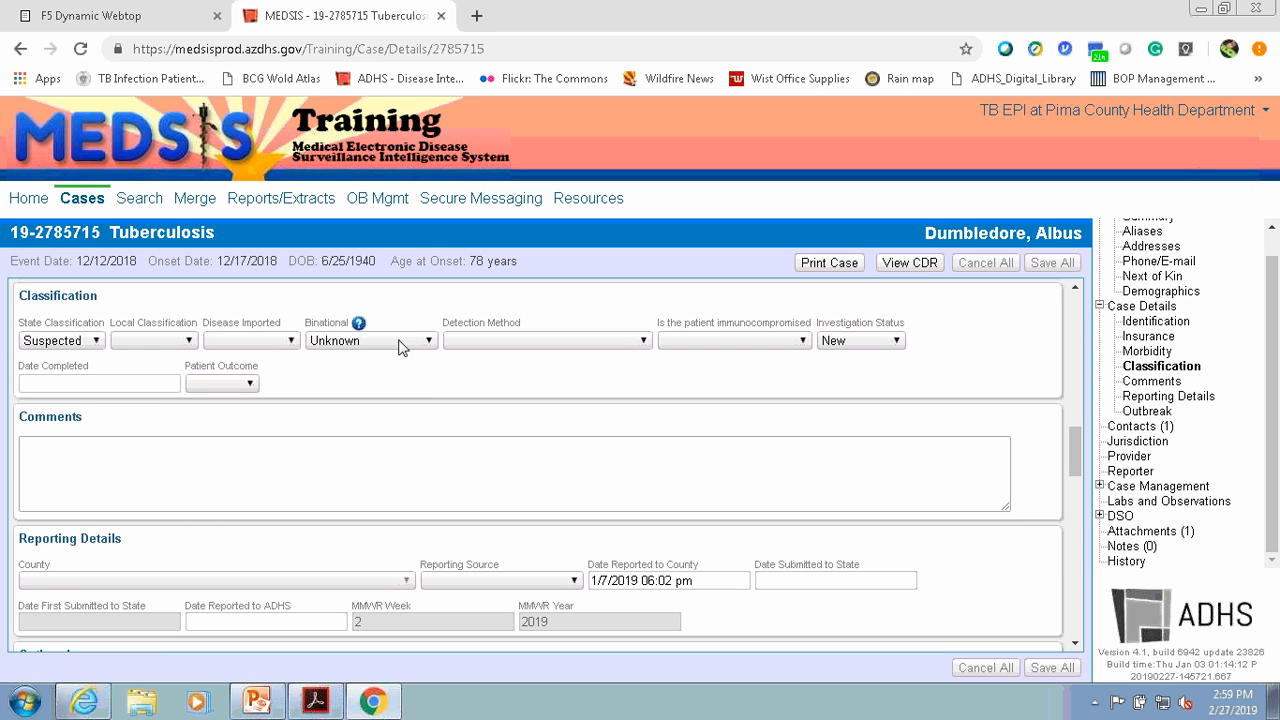
click(398, 340)
click(379, 377)
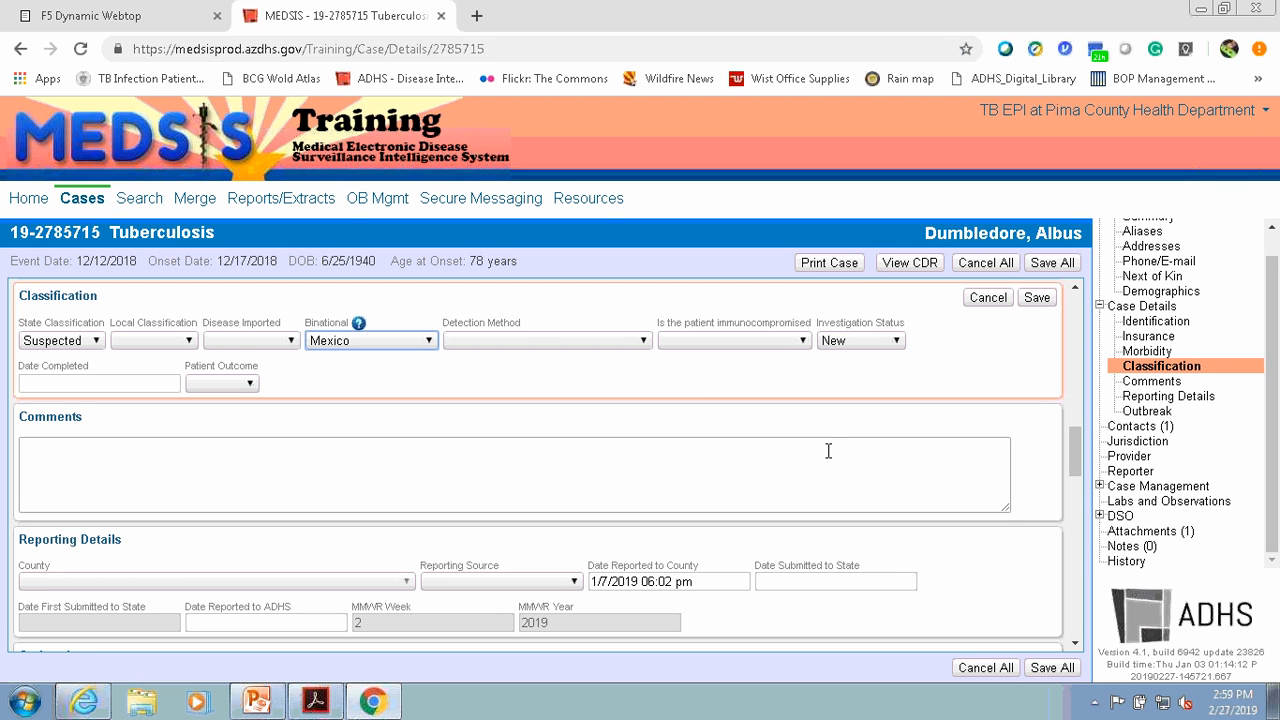
click(1036, 300)
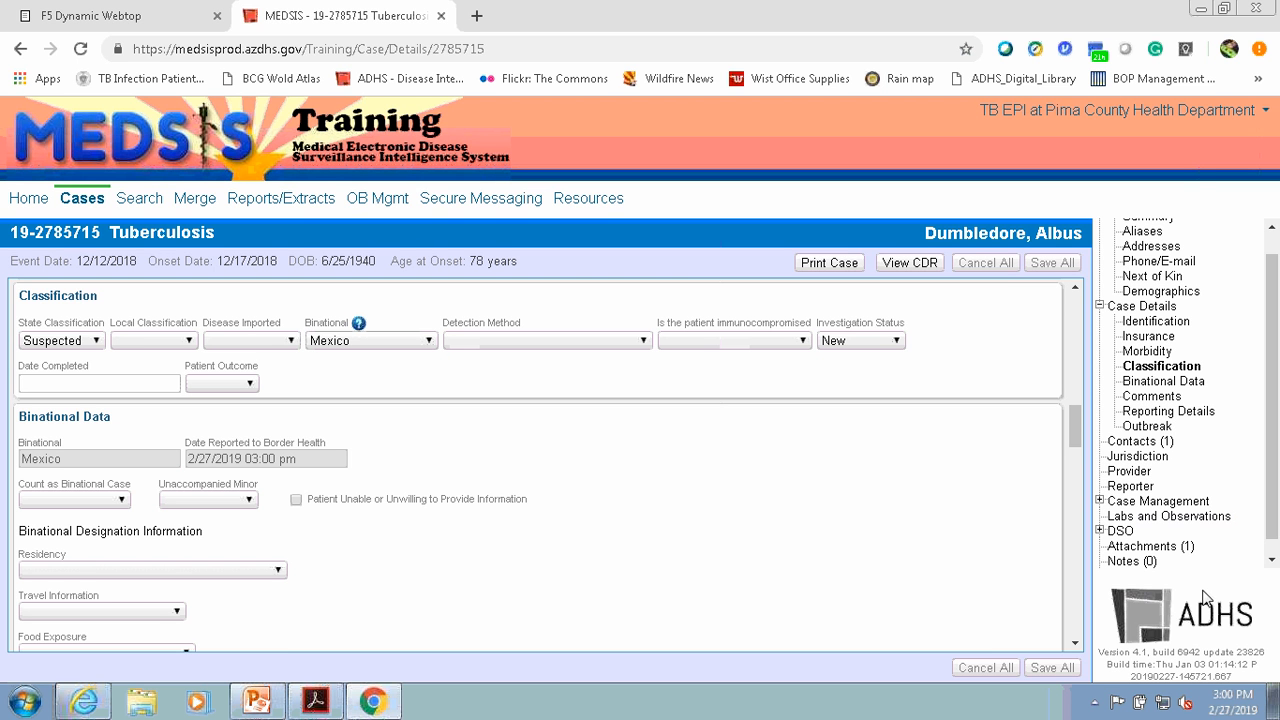
- Check the case's attachments and notes sections
click(1162, 547)
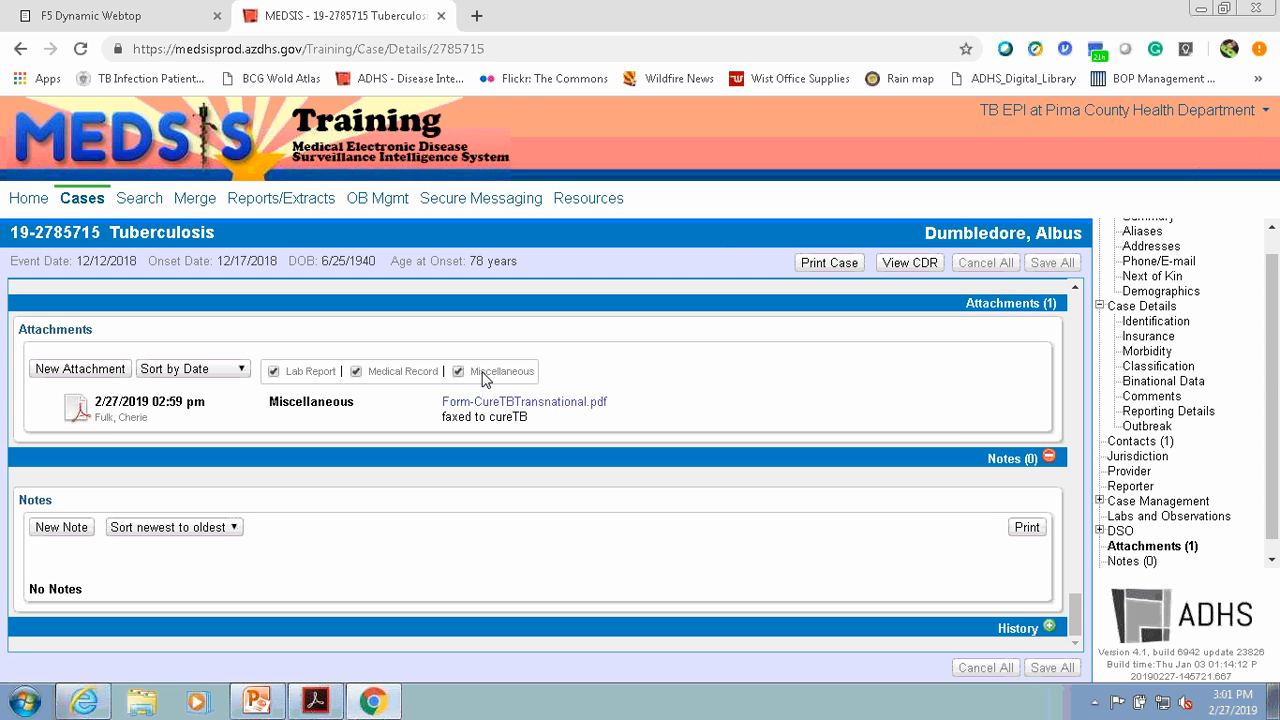
click(1130, 563)
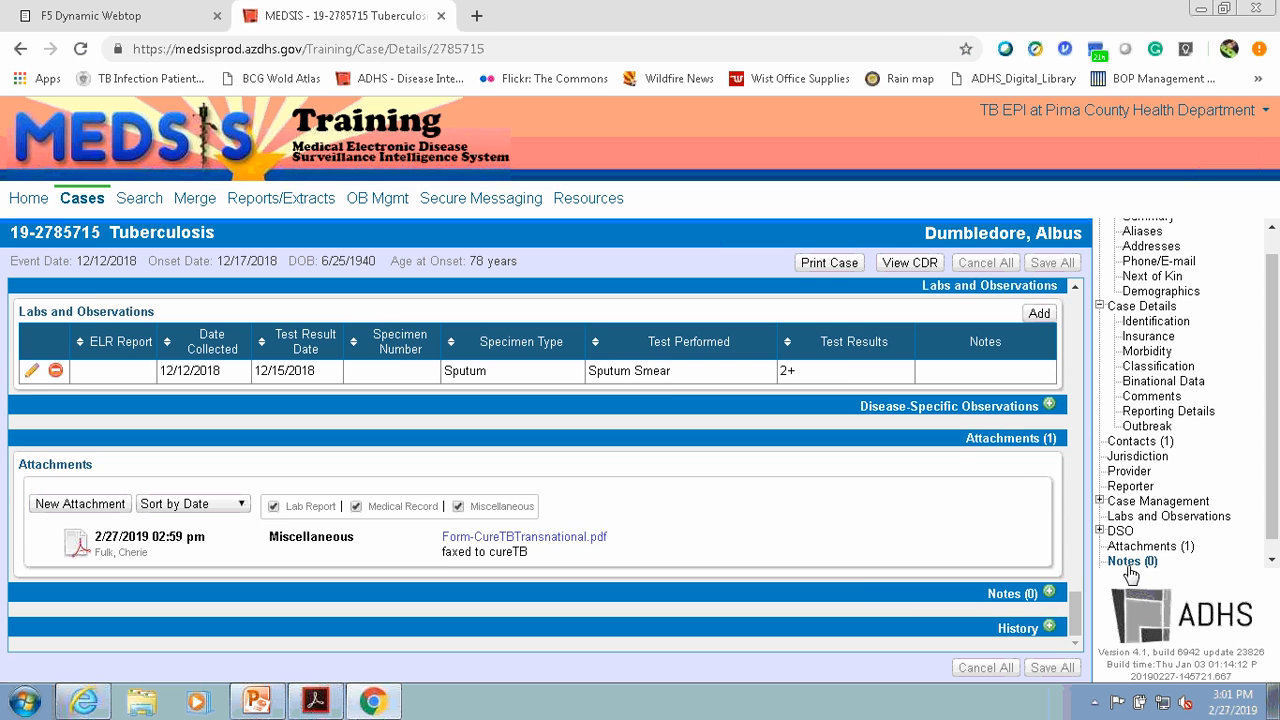
click(1130, 567)
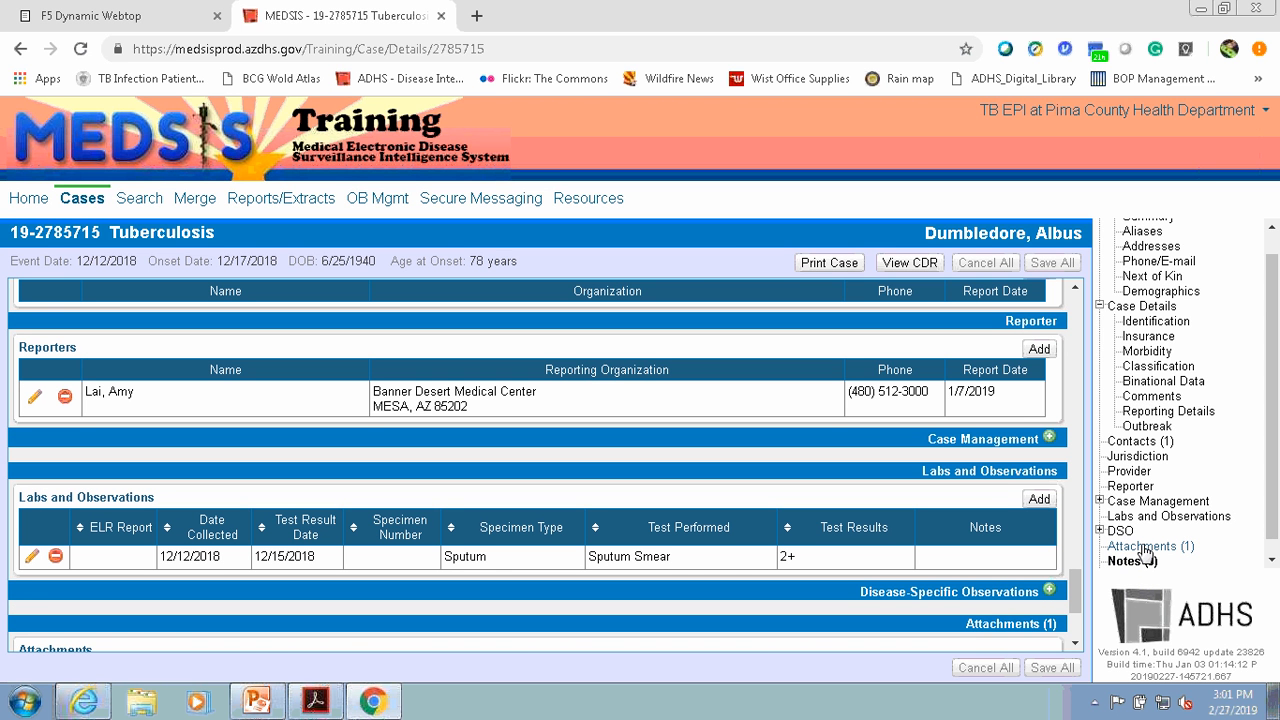